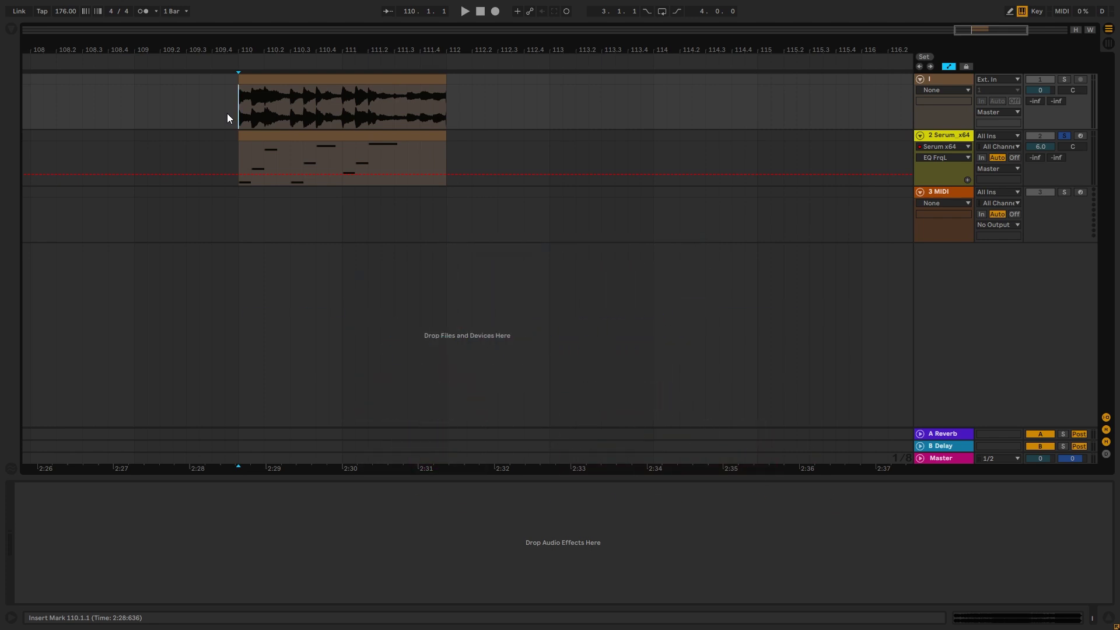
Solo and play the original audio from bar 110, then solo and play the Serum recreation.
click(1064, 79)
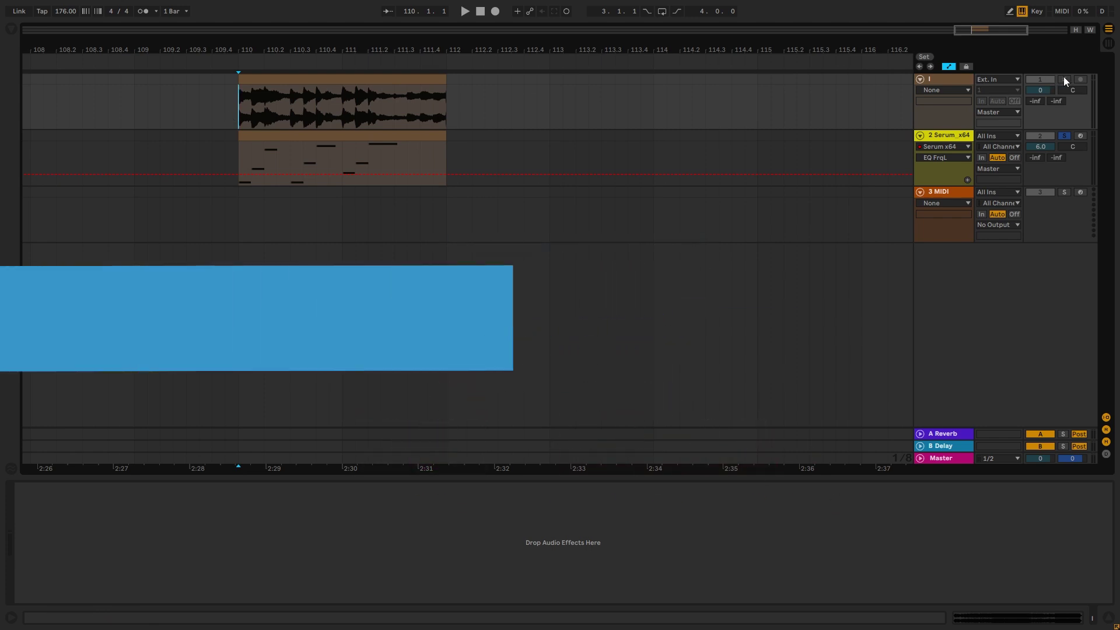
key(space)
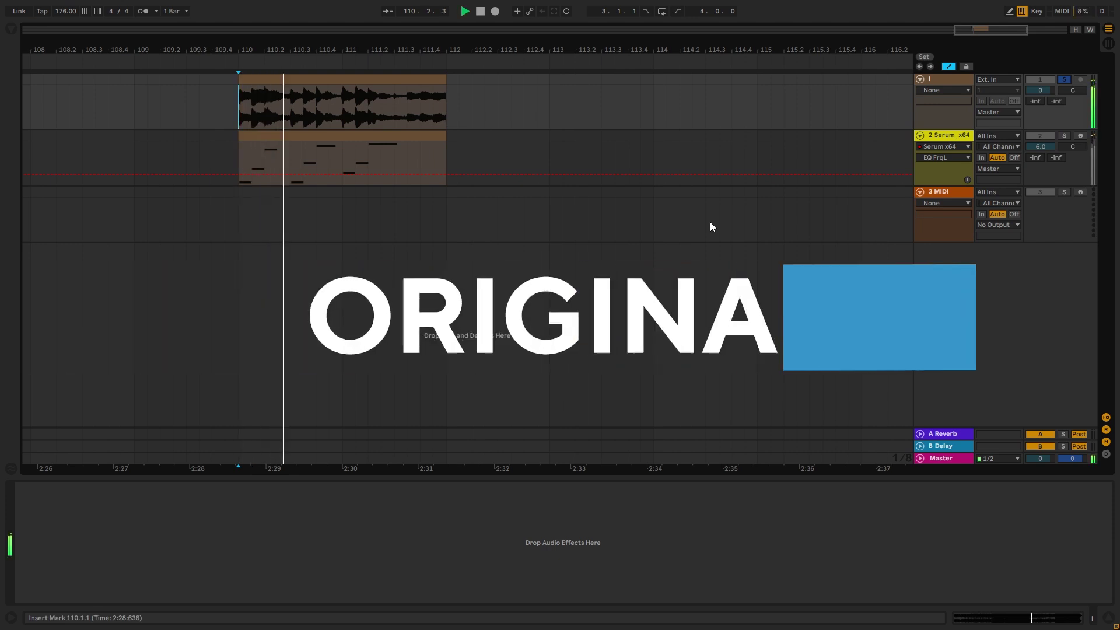
click(1065, 136)
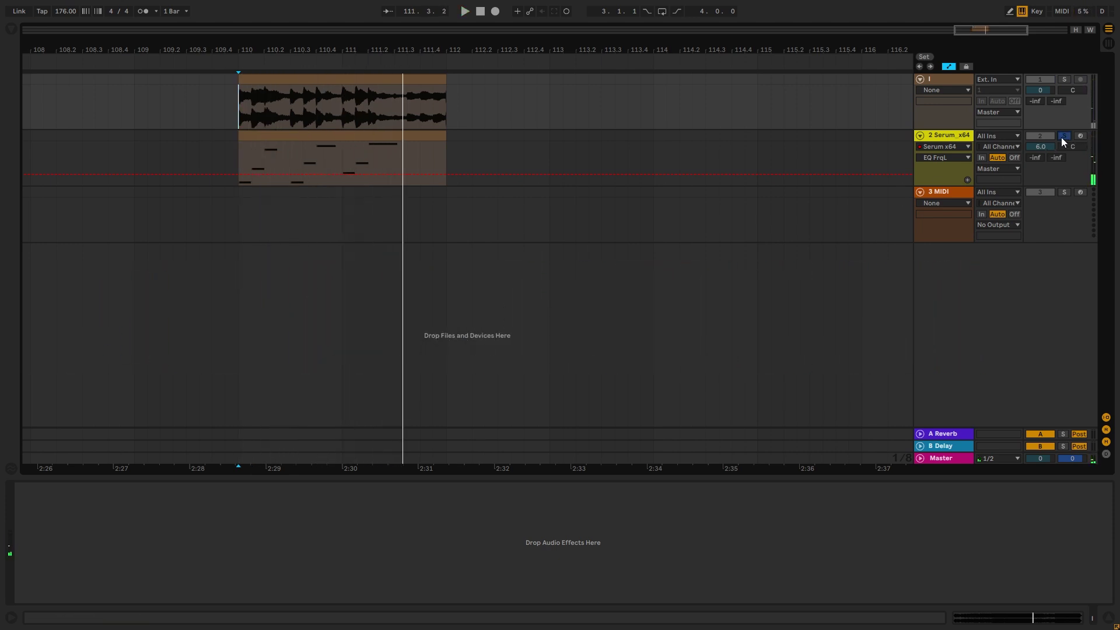
key(space)
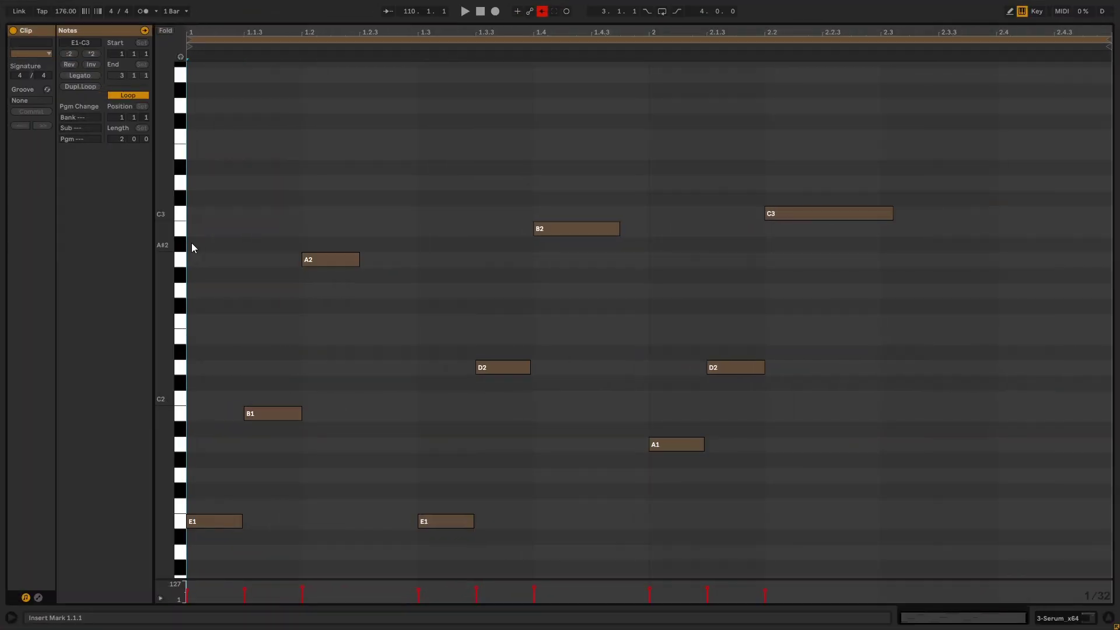
Play the Serum track's MIDI bassline clip.
key(space)
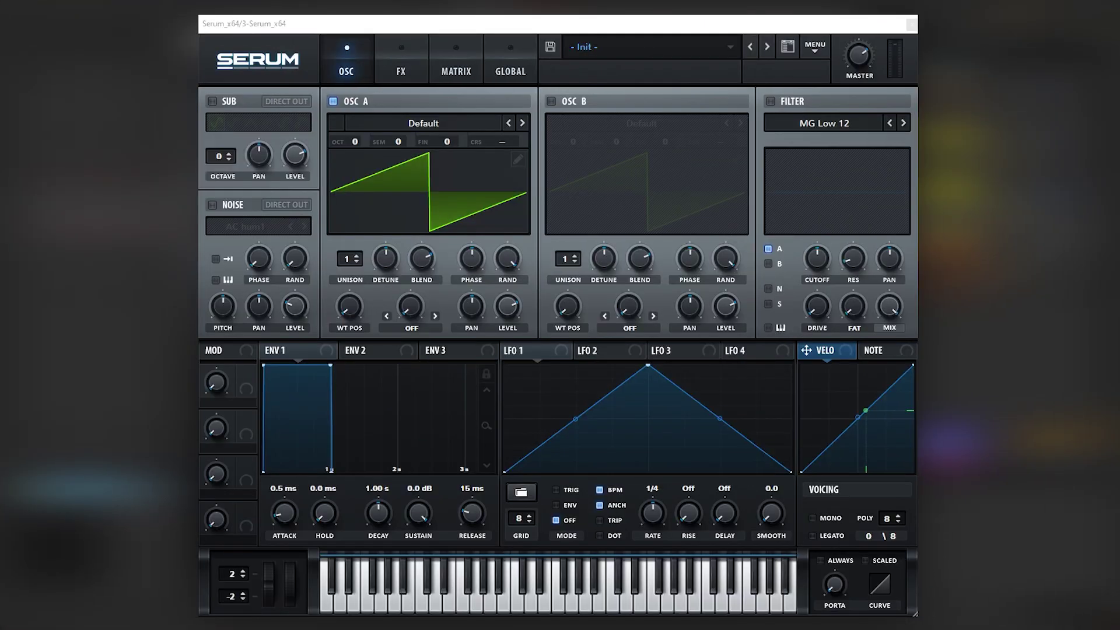
Give oscillator A 9 unison voices with less detune, enable the filter, and route LFO 1 to cutoff.
drag(364, 257, 349, 239)
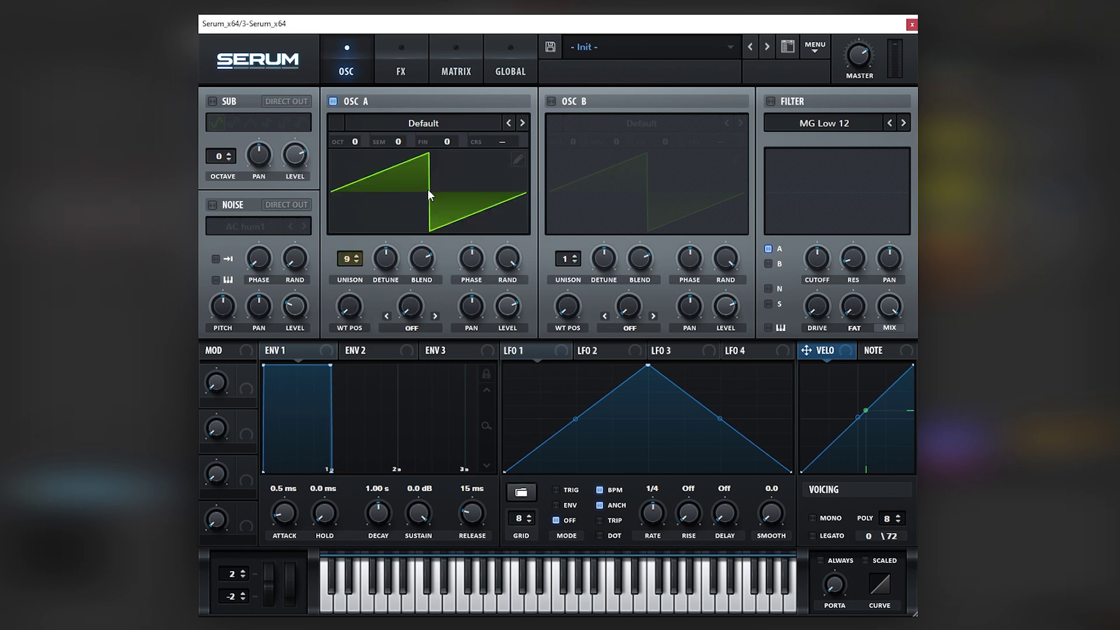
drag(379, 273, 386, 274)
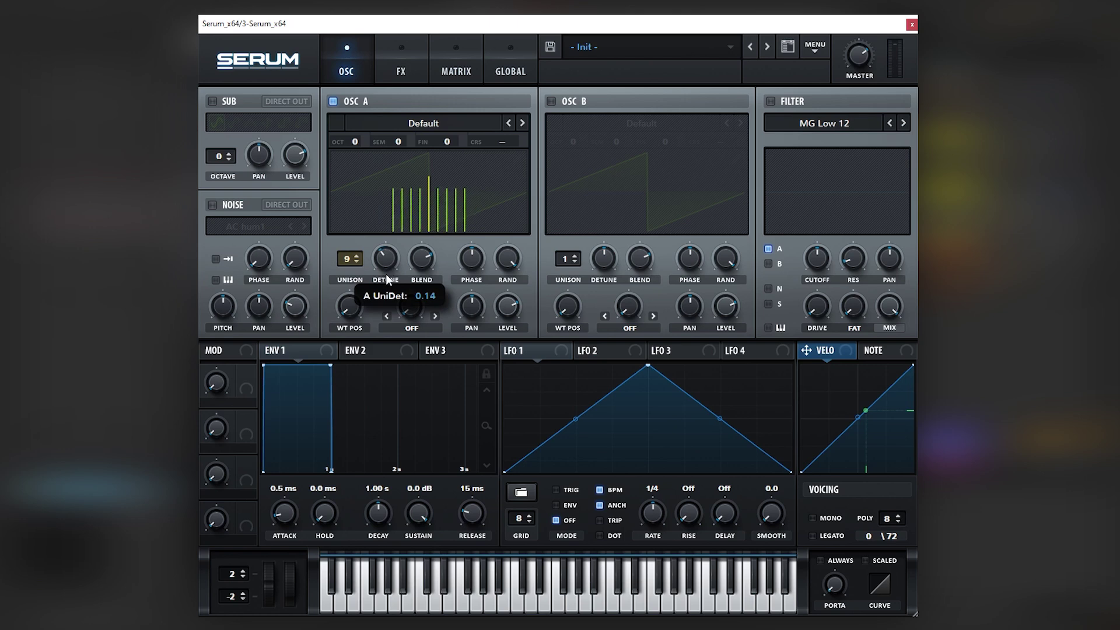
click(770, 101)
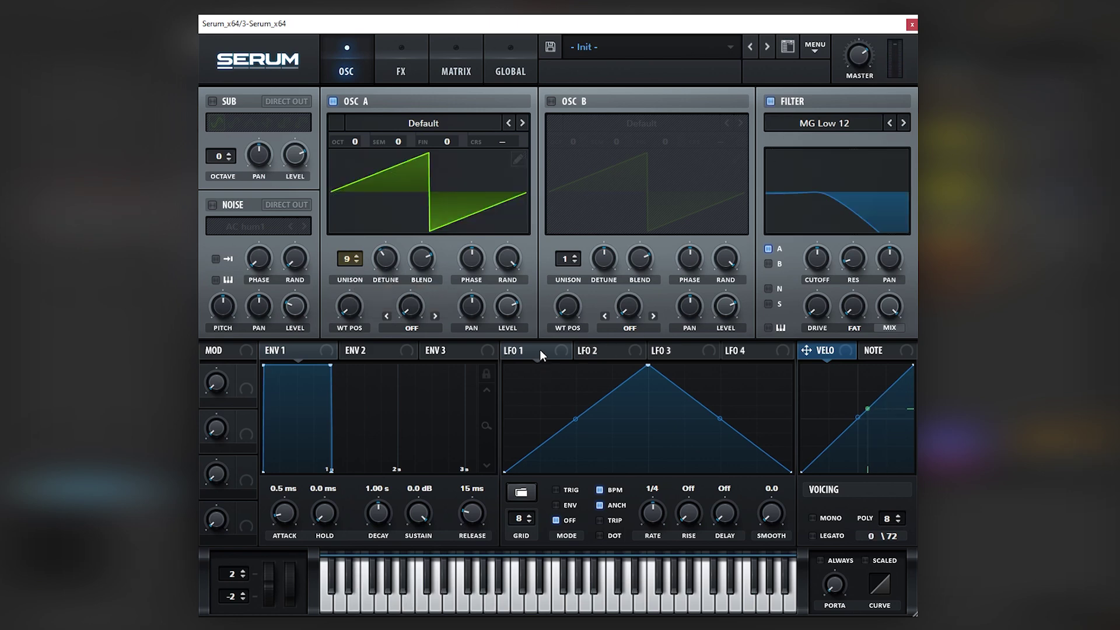
drag(539, 350, 811, 263)
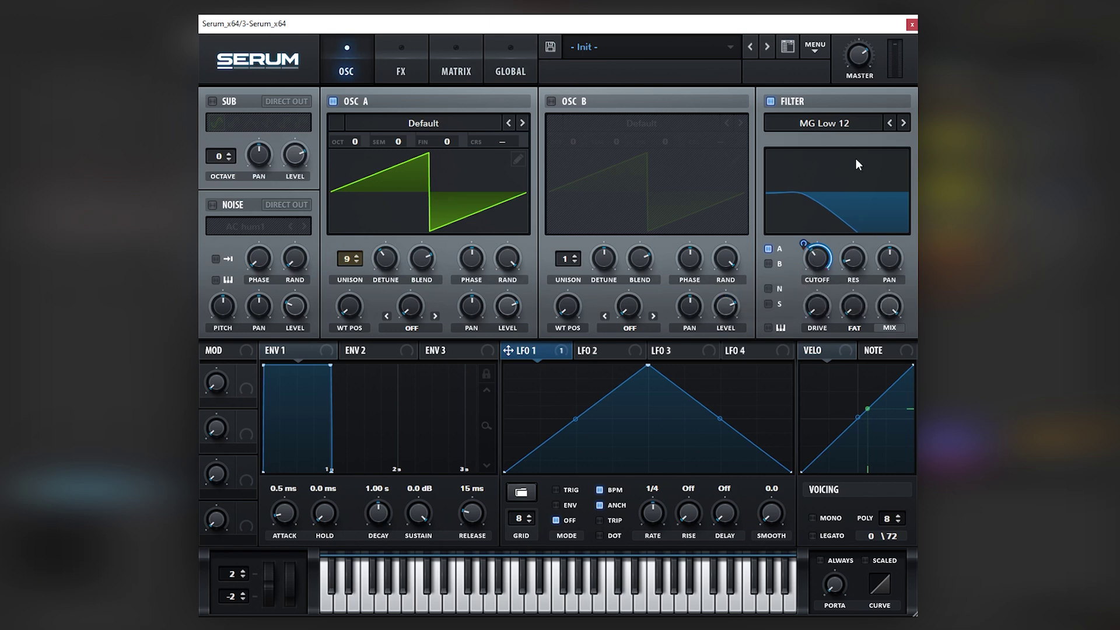
Switch the filter to MG Low 24 and shape LFO 1 into an ENV-mode exponential decay.
click(903, 123)
mouse_move(810, 267)
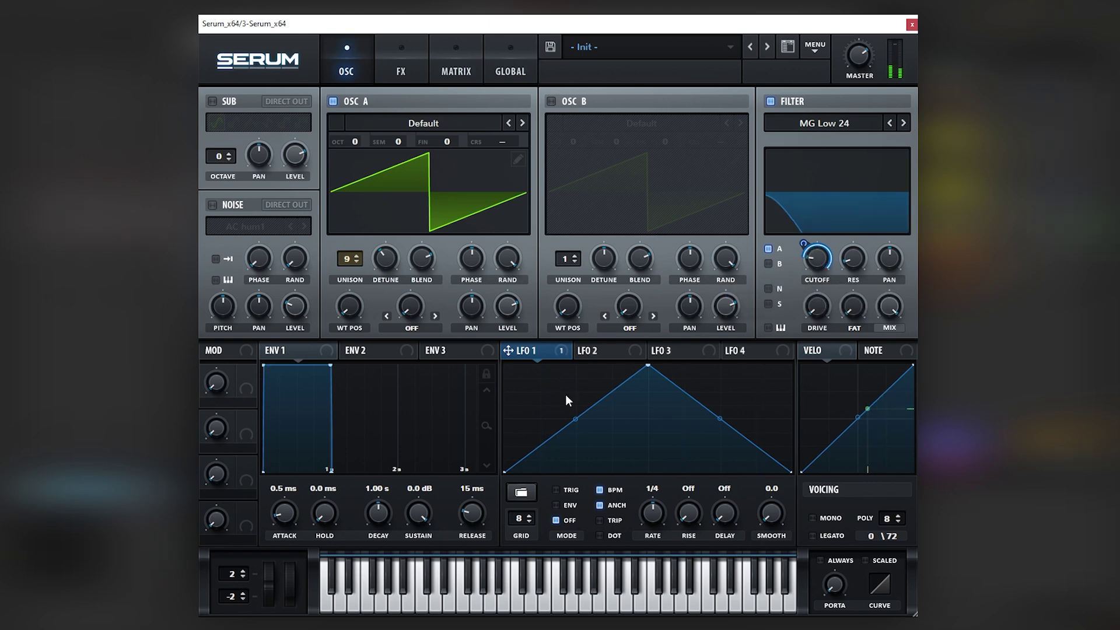
click(573, 506)
drag(645, 369, 512, 390)
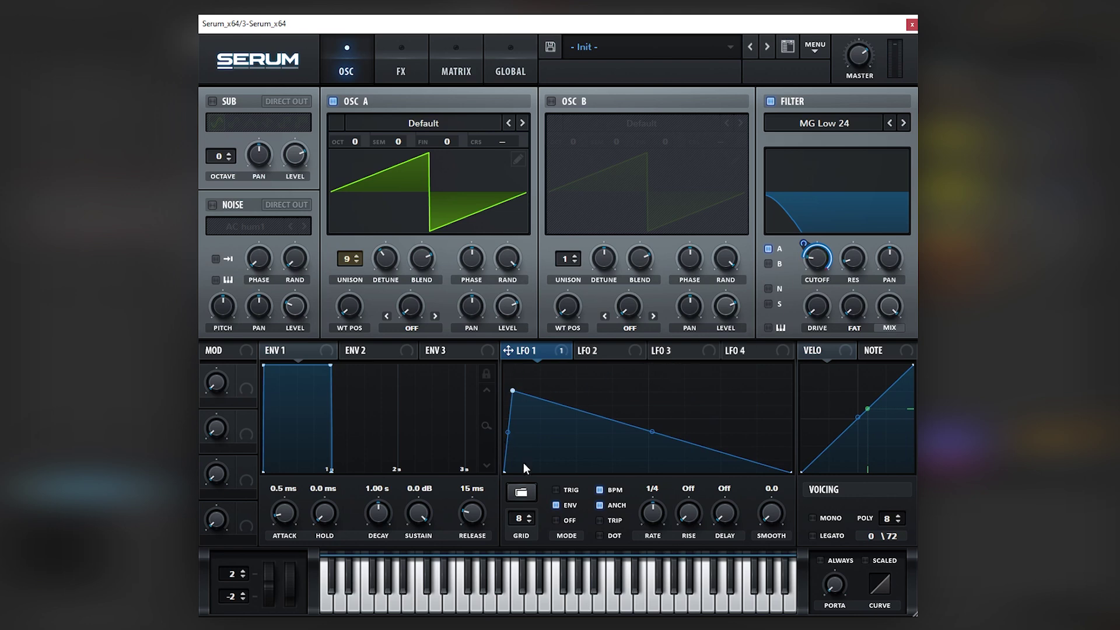
drag(652, 432, 649, 460)
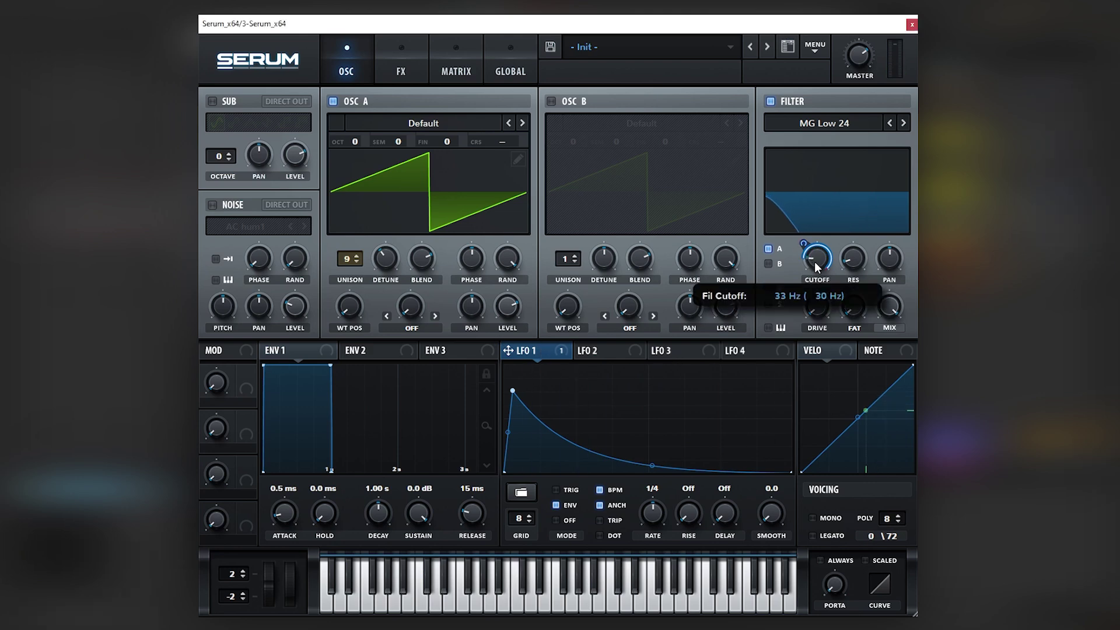
Lower the filter cutoff, raise the drive, and set LFO 1's cutoff modulation to 45.
mouse_move(803, 288)
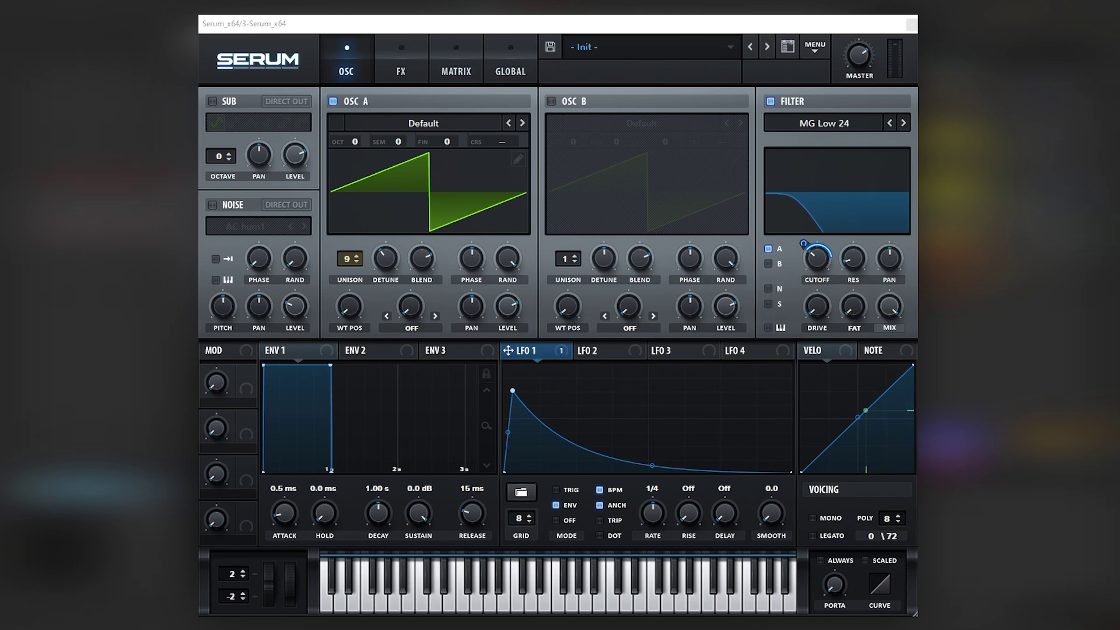
drag(820, 266, 819, 260)
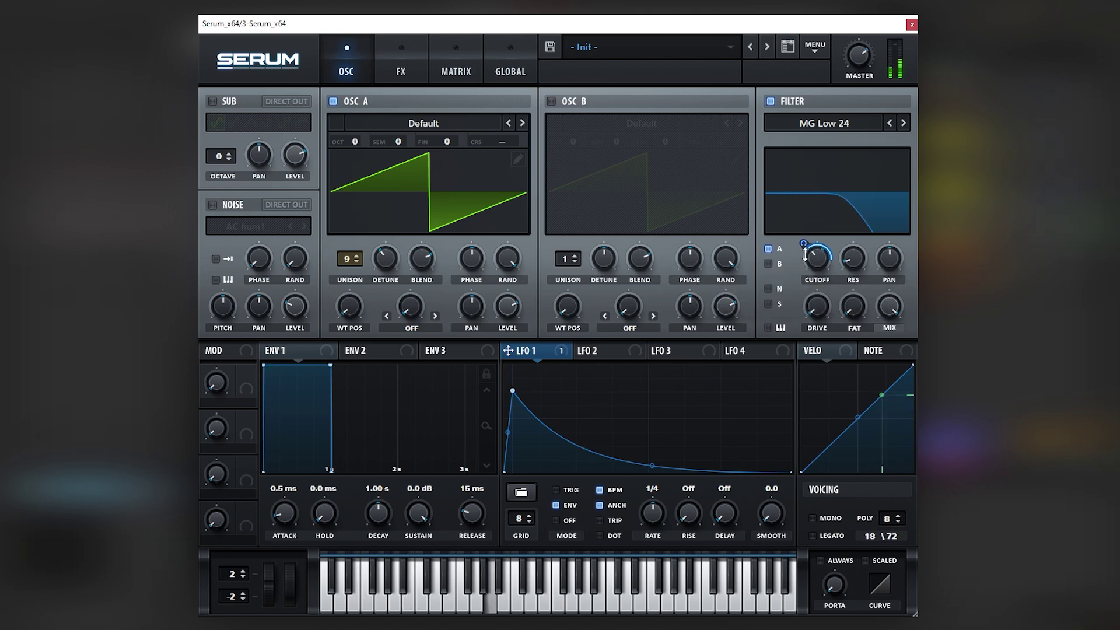
mouse_move(807, 249)
drag(807, 249, 808, 252)
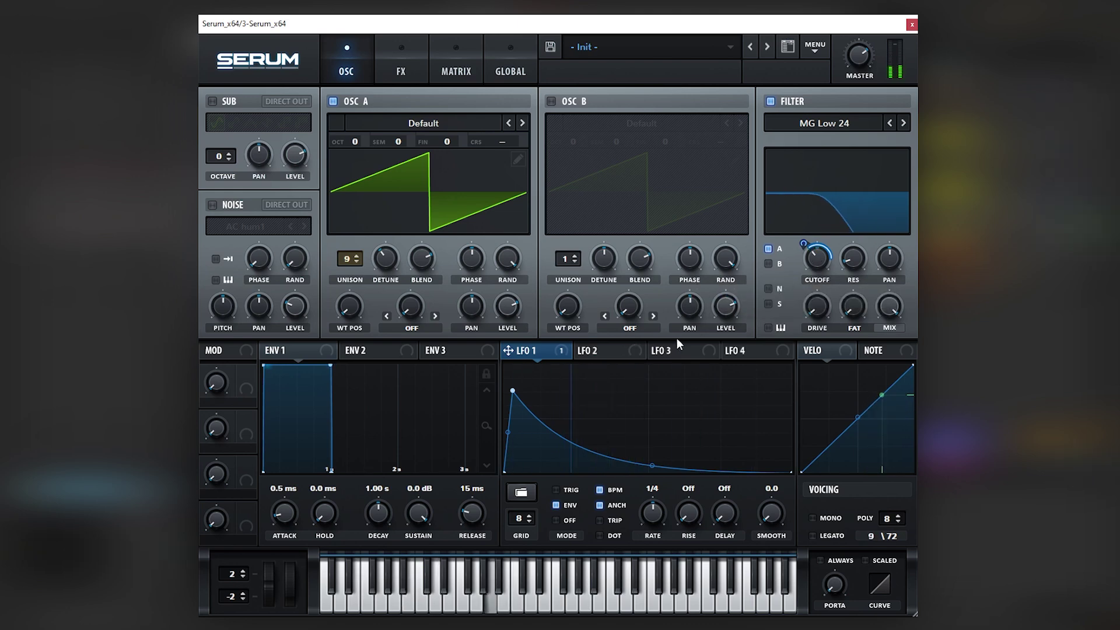
drag(816, 303, 823, 256)
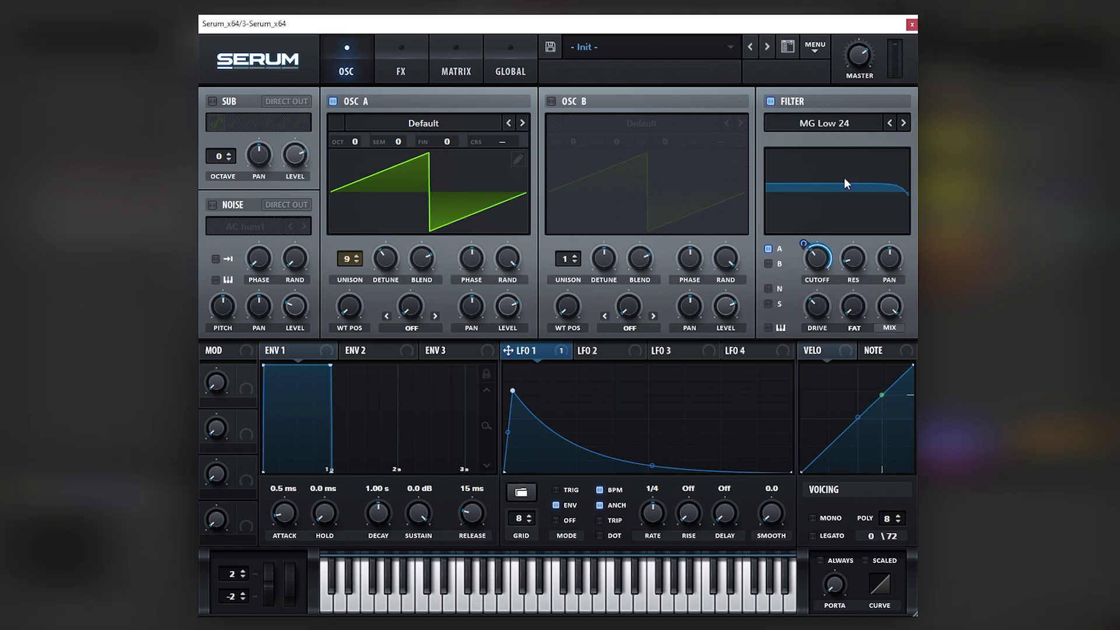
click(808, 242)
drag(808, 243, 799, 276)
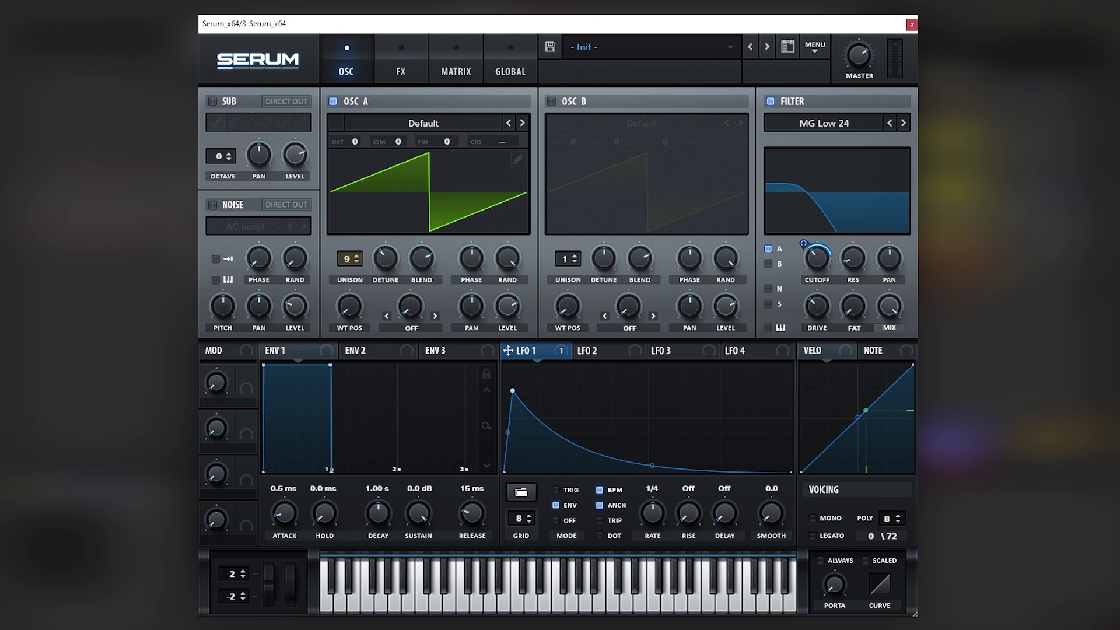
Enable Hyper/Dimension, Compressor, Reverb and EQ, with the compressor multiband at 12.8 dB gain.
click(401, 64)
click(218, 104)
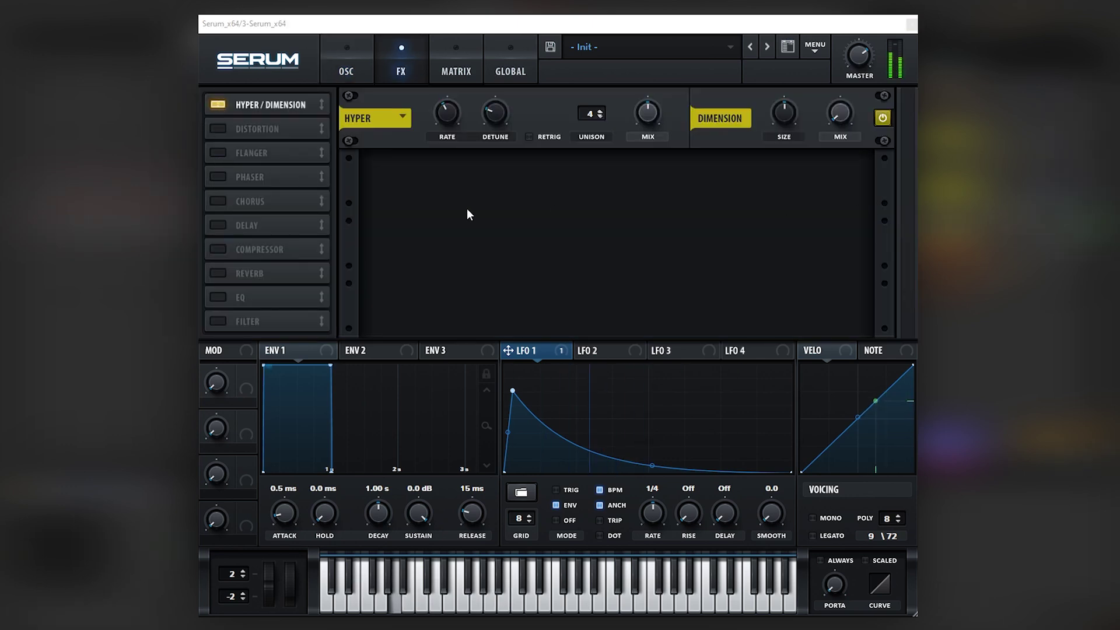
click(218, 274)
click(262, 248)
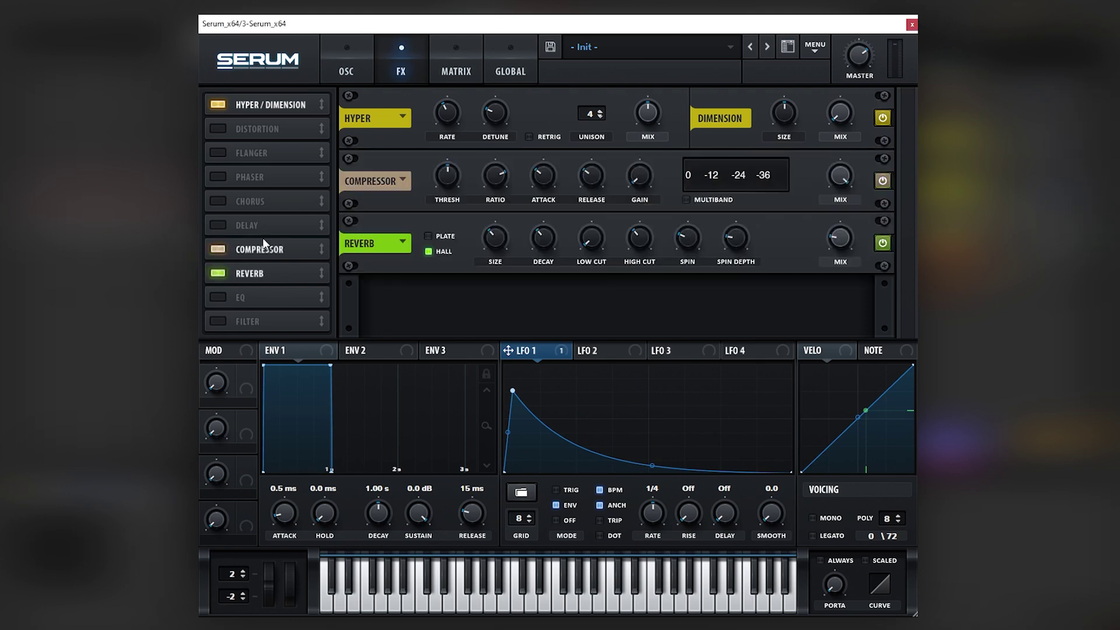
click(687, 200)
drag(640, 174, 649, 145)
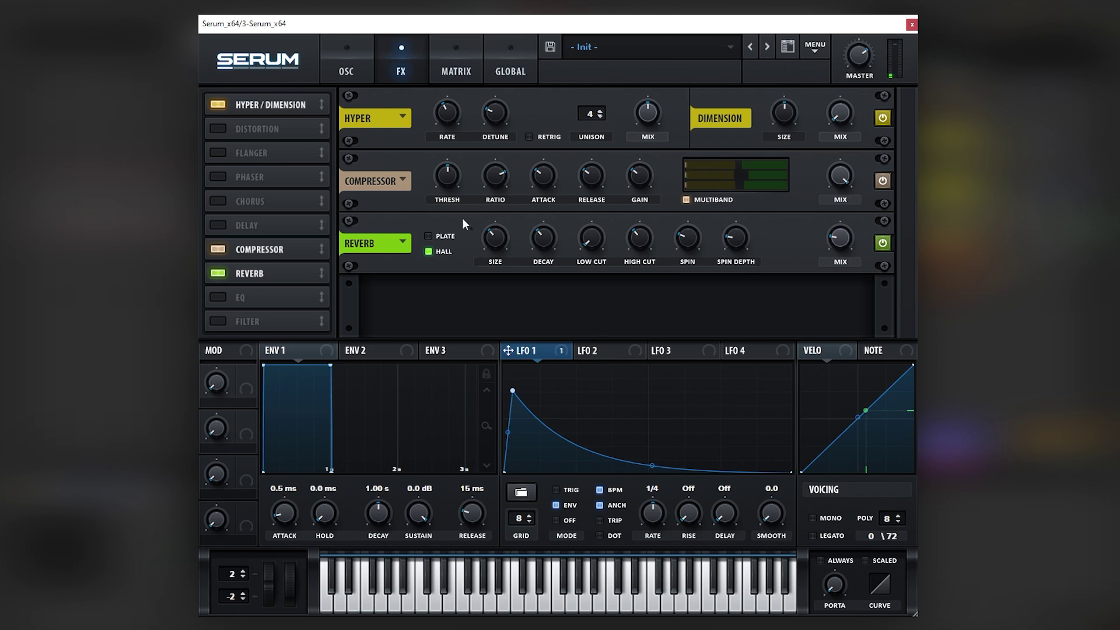
click(231, 302)
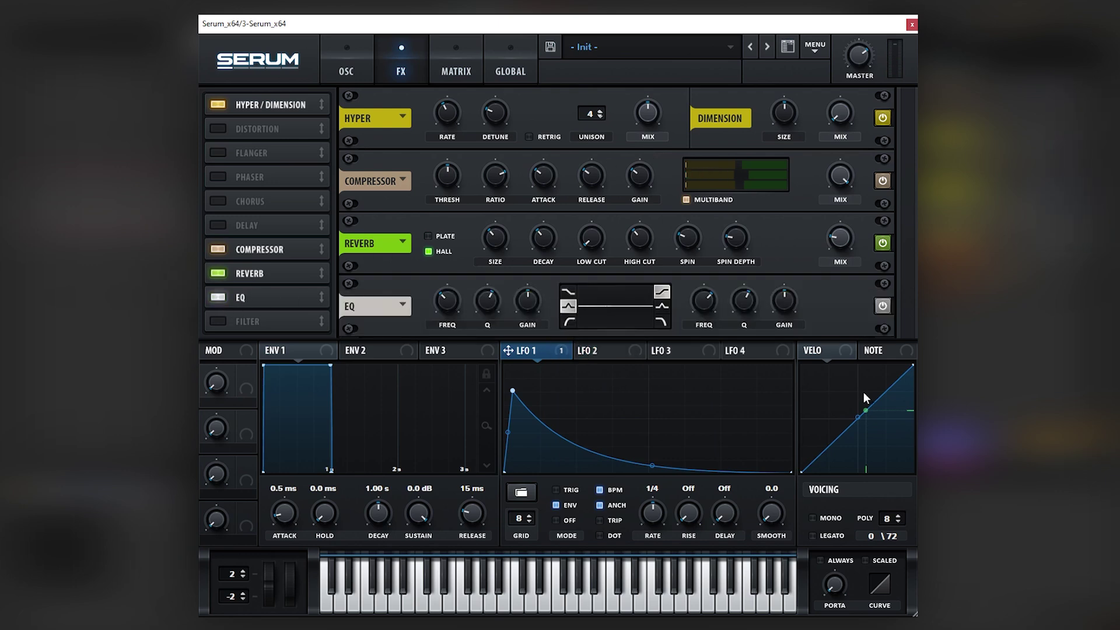
Make the EQ frequency follow the played note and settle its low band on a ~10 dB boost near 165 Hz.
drag(862, 362, 445, 301)
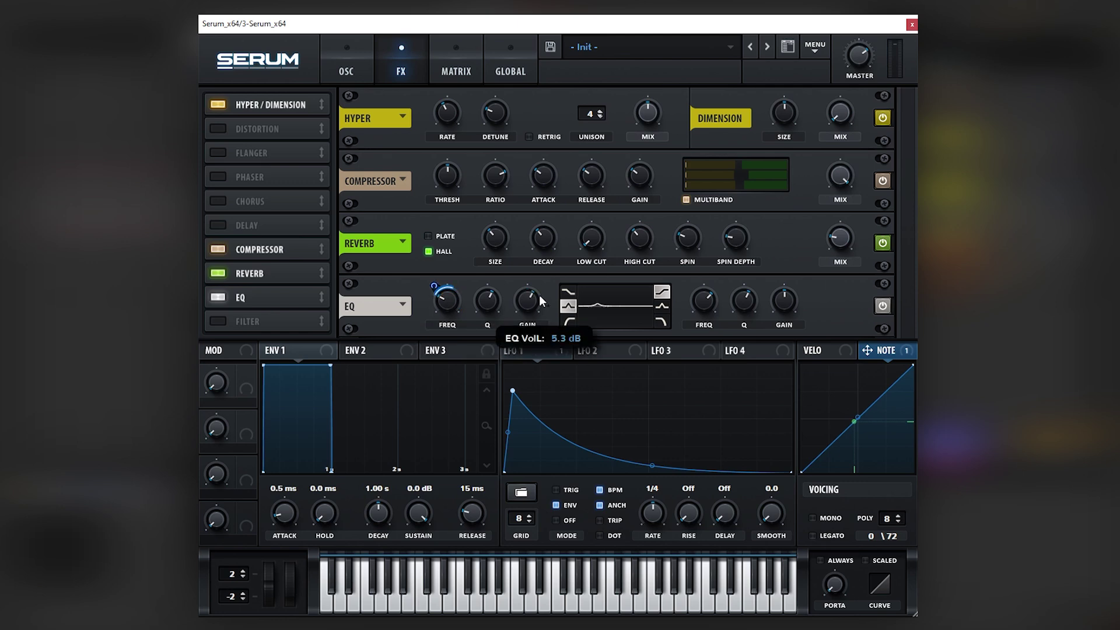
drag(535, 301, 557, 270)
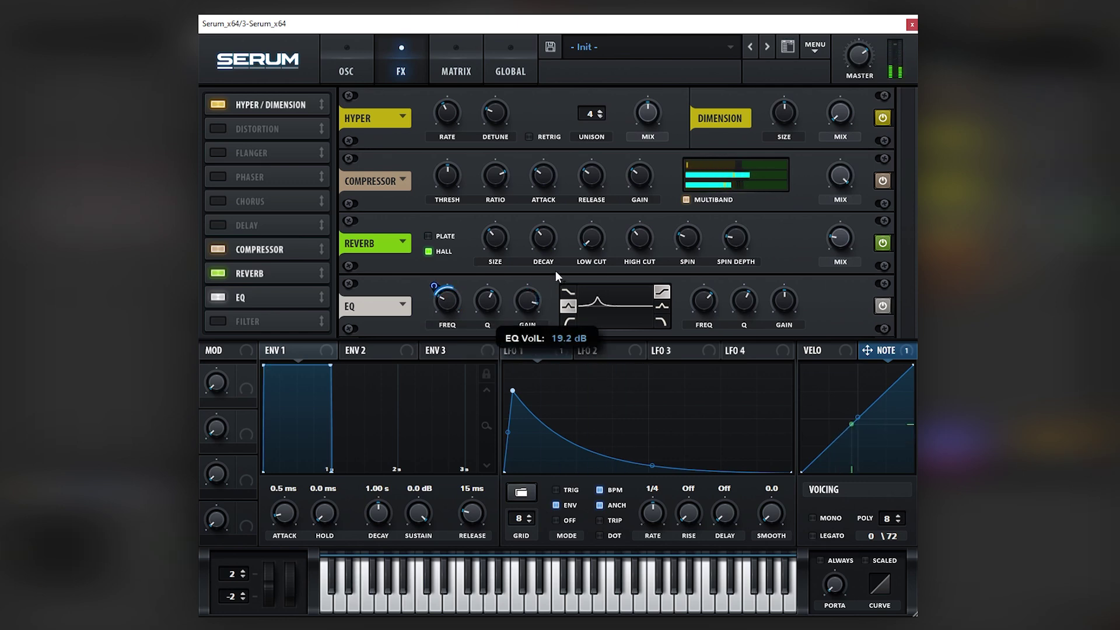
drag(448, 311, 458, 300)
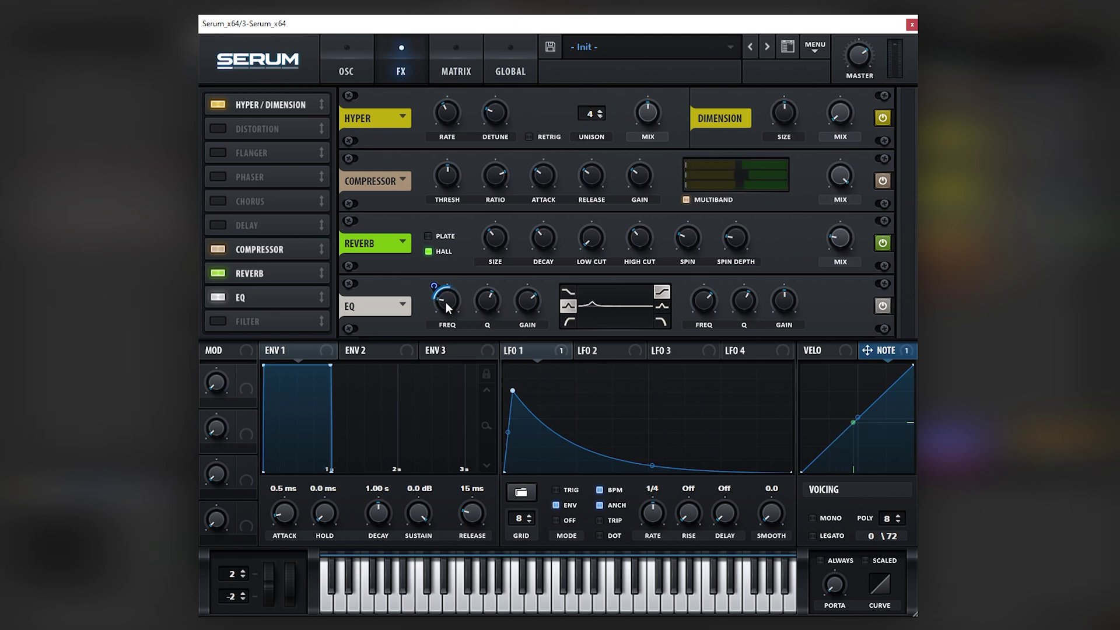
drag(528, 301, 464, 351)
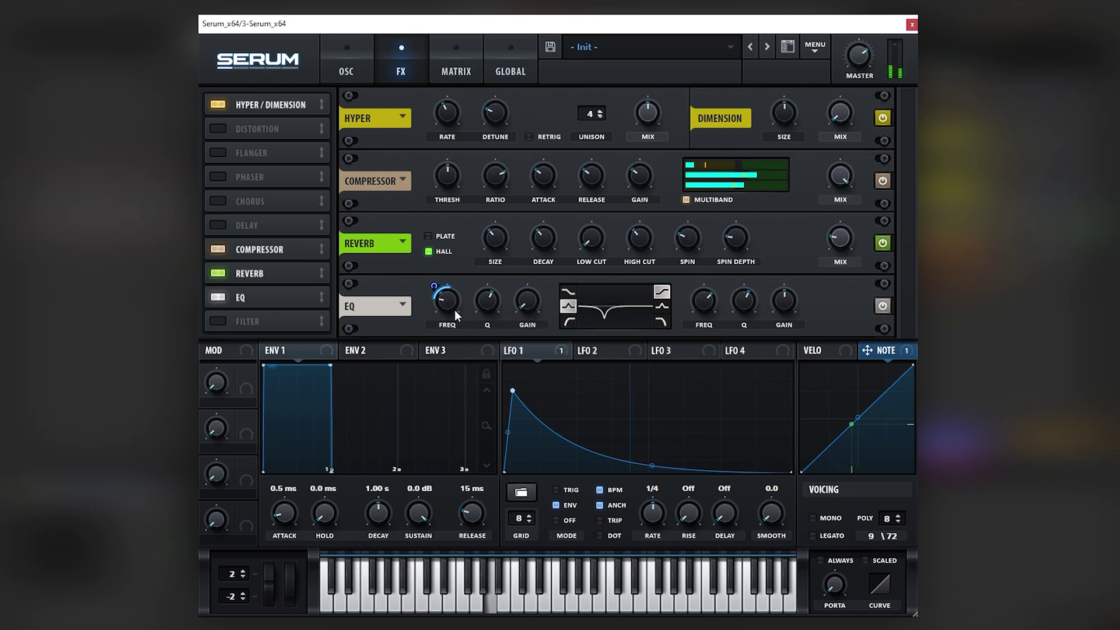
drag(549, 270, 558, 252)
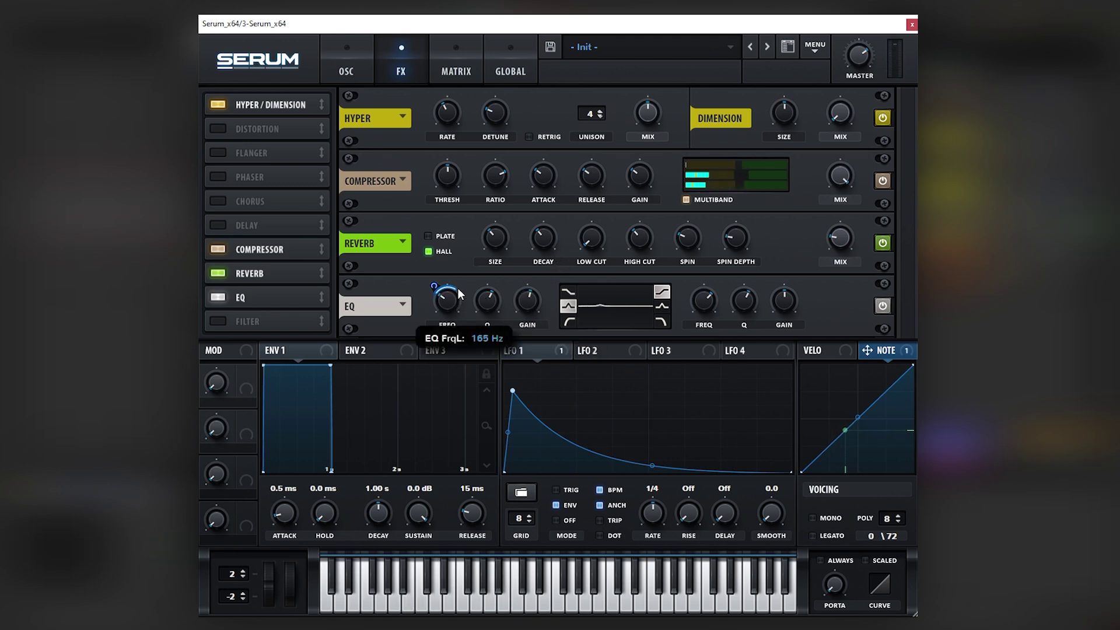
drag(528, 300, 530, 278)
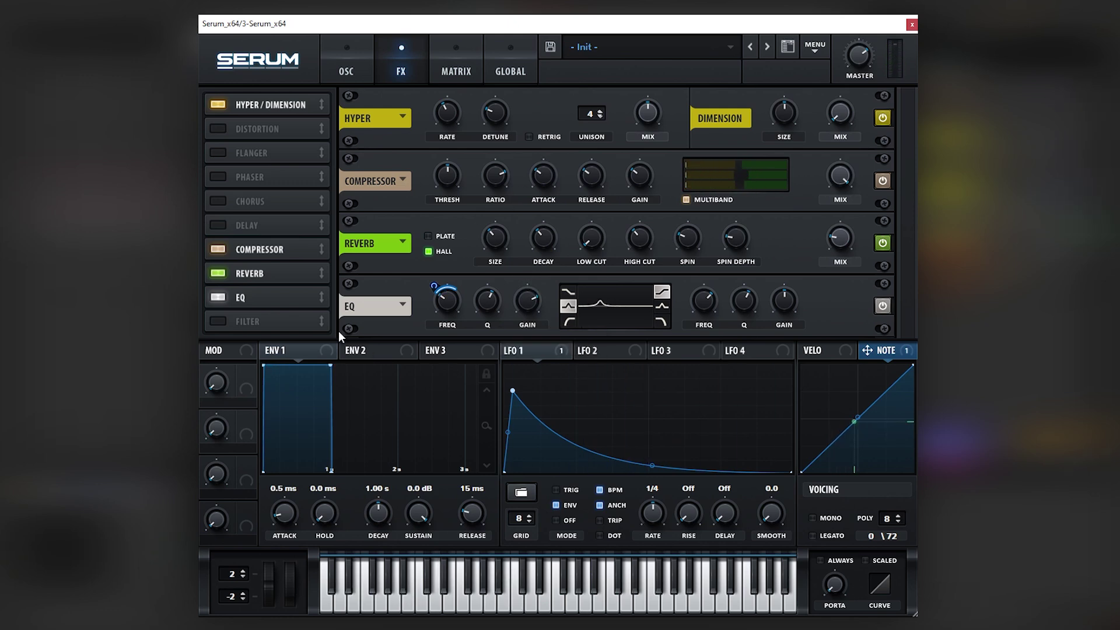
Move the EQ ahead of the compressor, raise its peak frequency, and scroll down to the 1/8 Delay.
drag(292, 297, 288, 248)
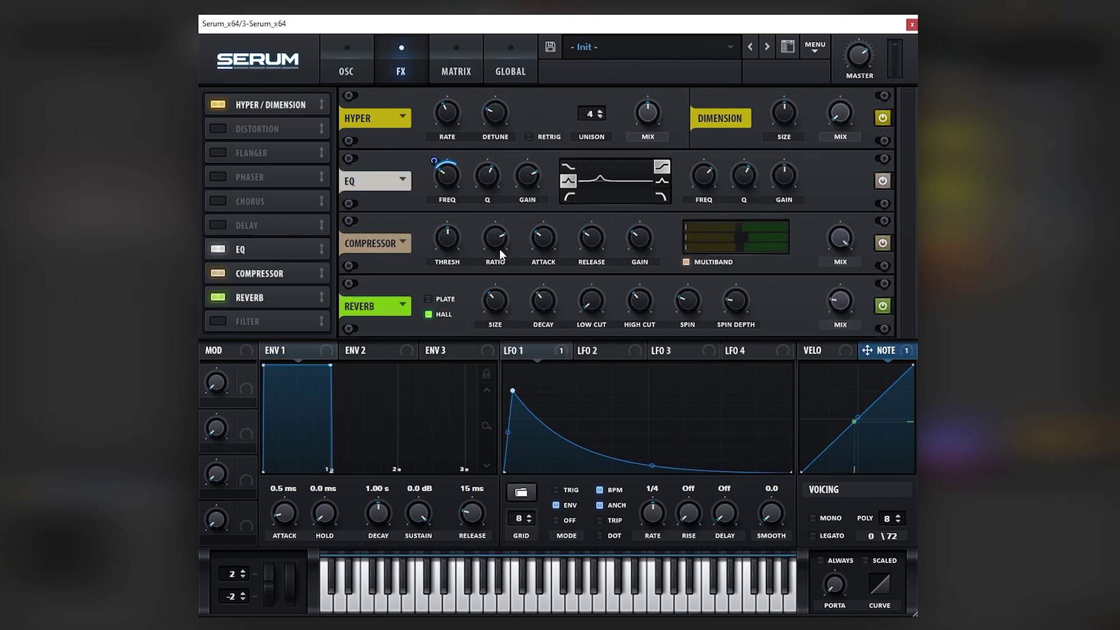
drag(454, 174, 453, 191)
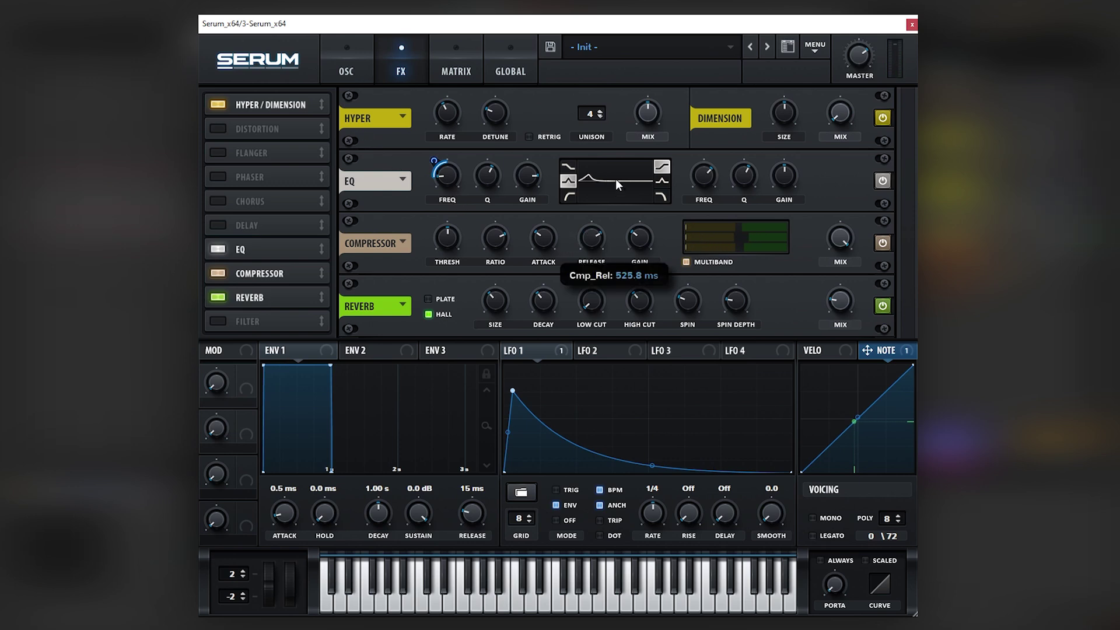
mouse_move(839, 304)
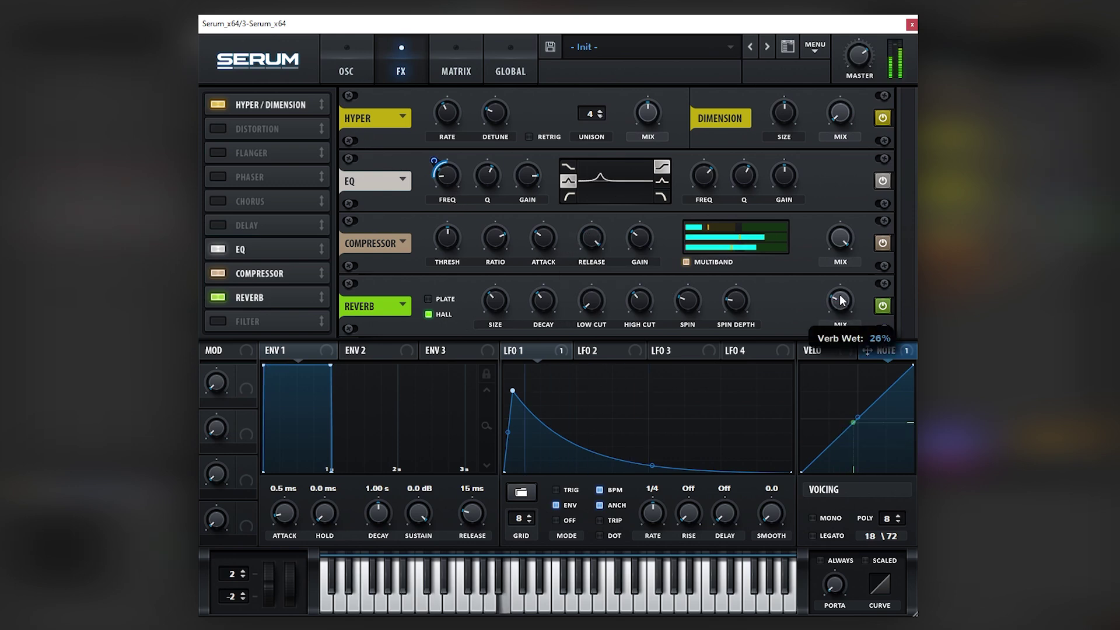
click(361, 78)
click(391, 73)
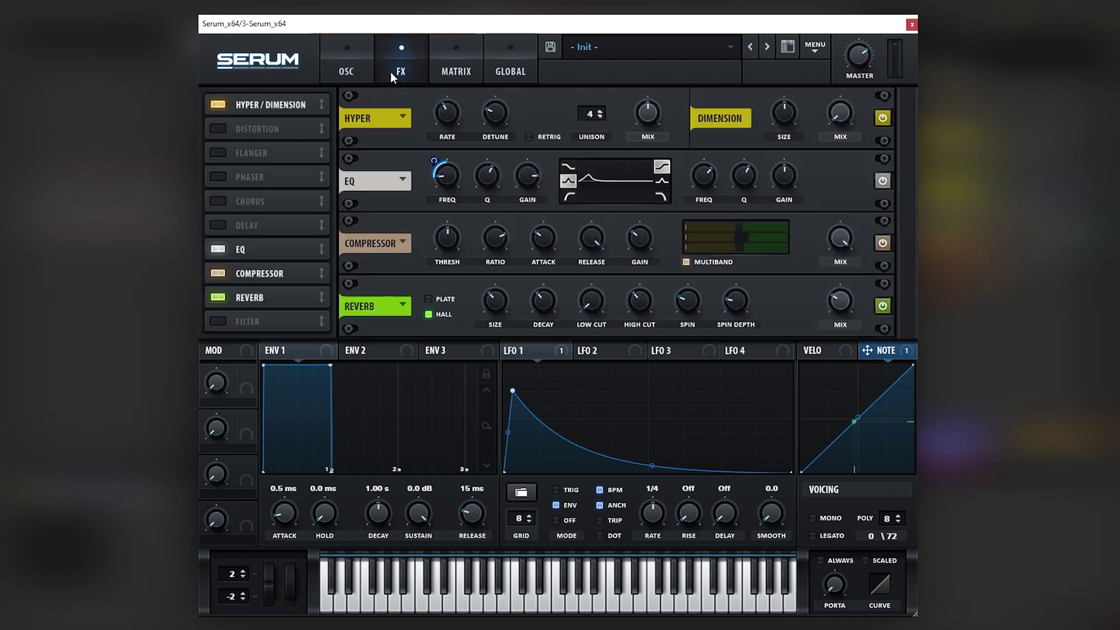
click(244, 323)
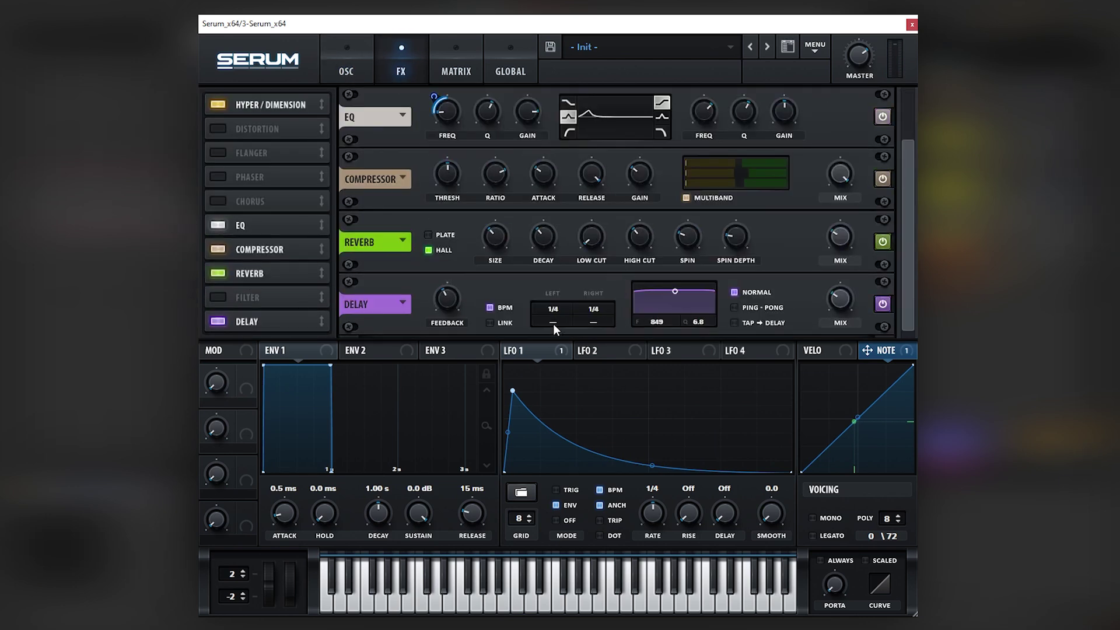
scroll(554, 315, down, 1)
mouse_move(824, 319)
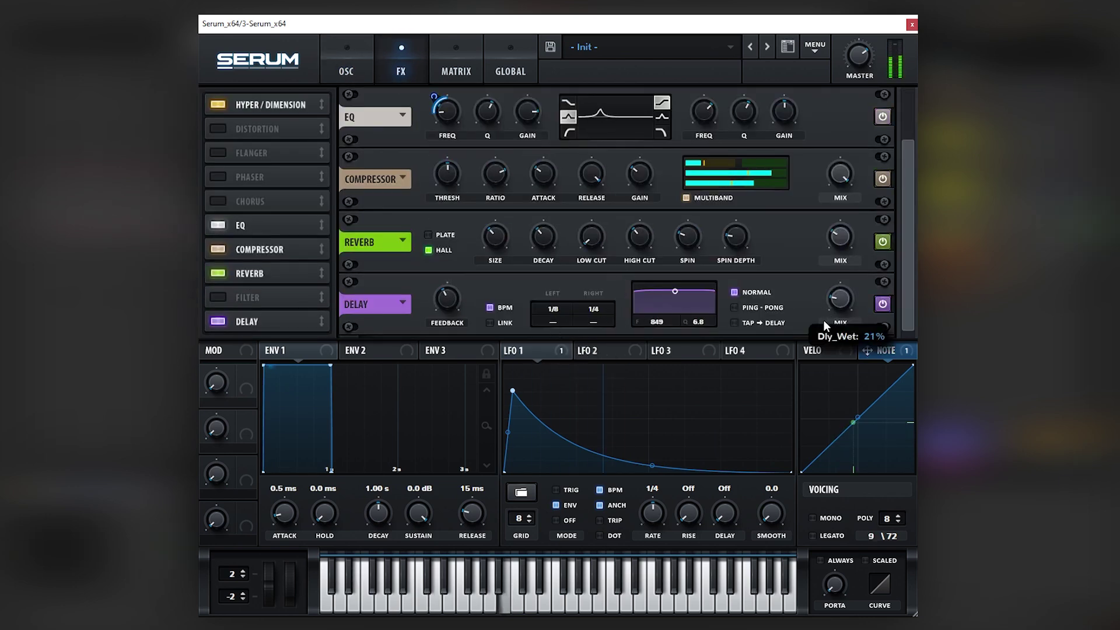
Reshape the EQ low band from a 53 Hz cut into a gentle boost peaking near 223 Hz.
click(370, 76)
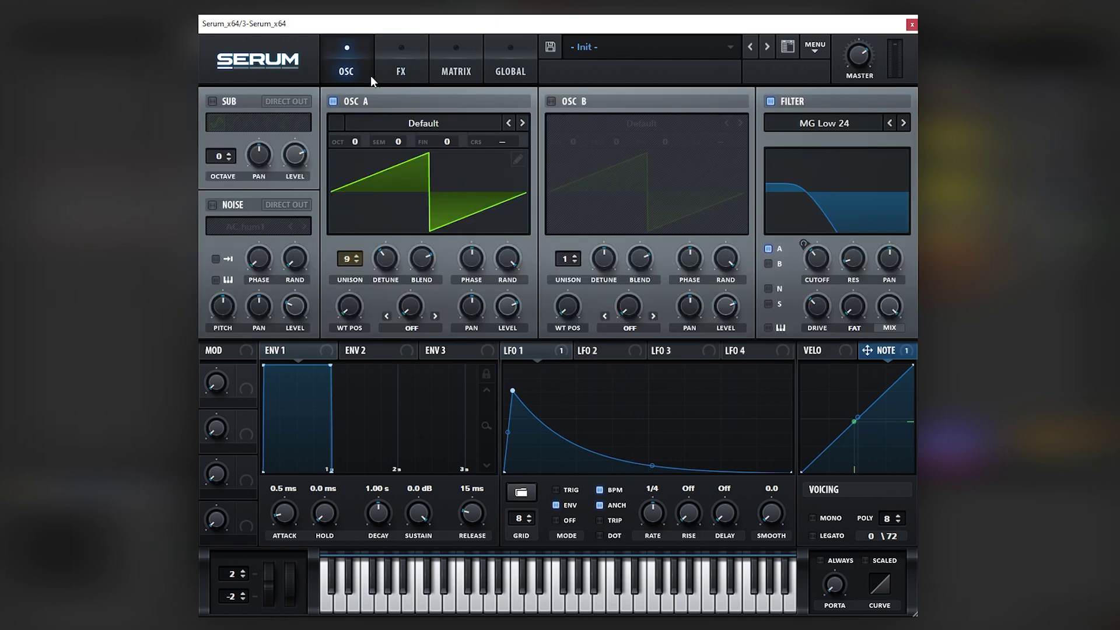
click(401, 71)
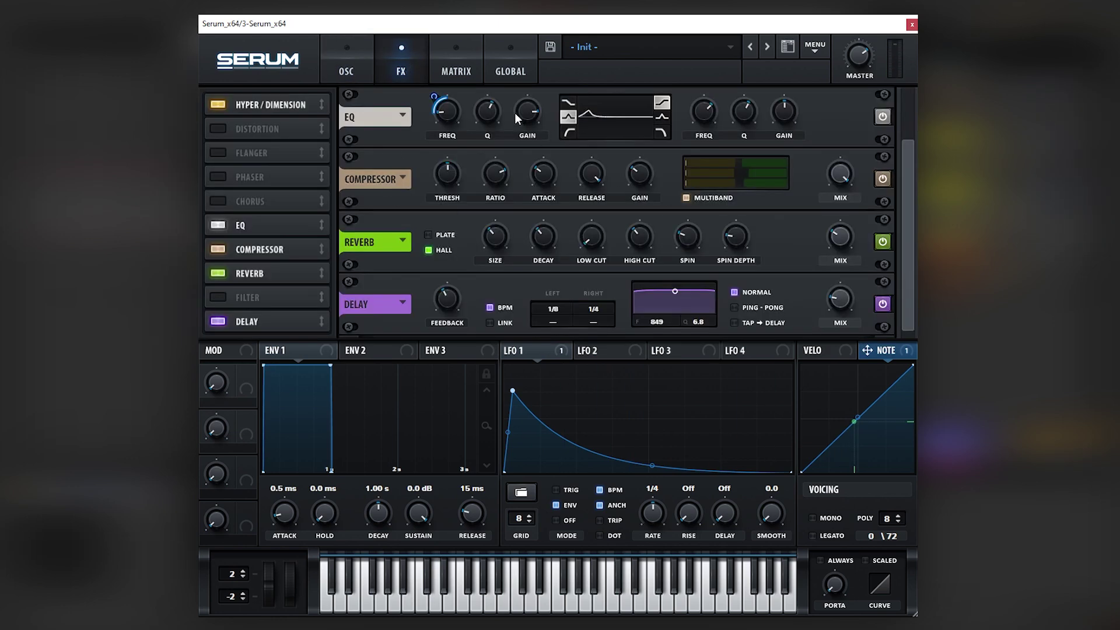
drag(514, 114, 519, 187)
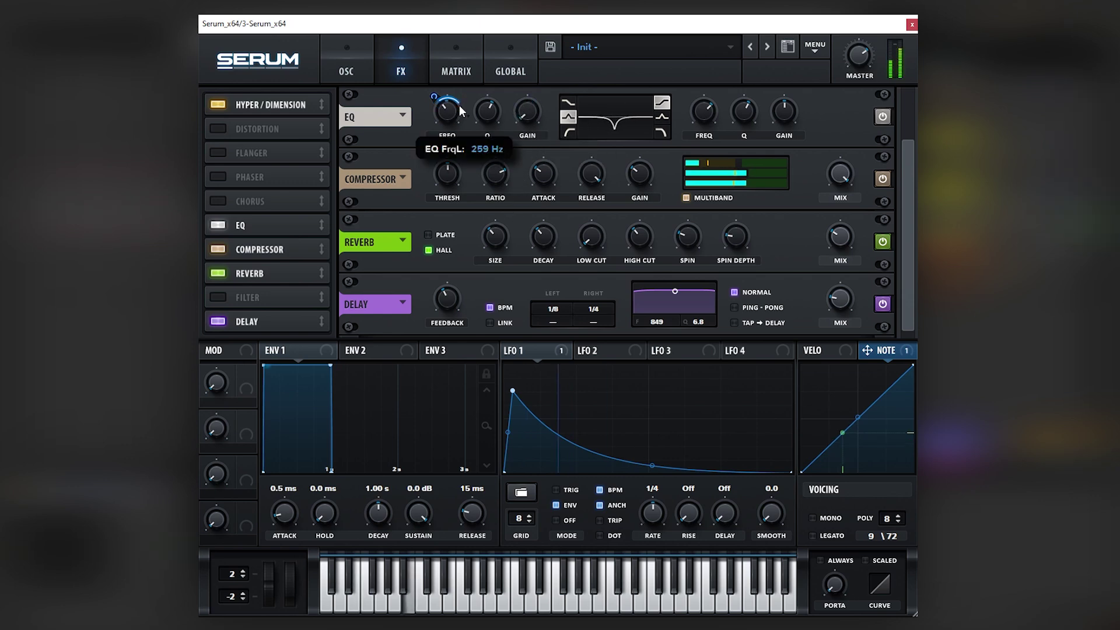
drag(461, 111, 449, 133)
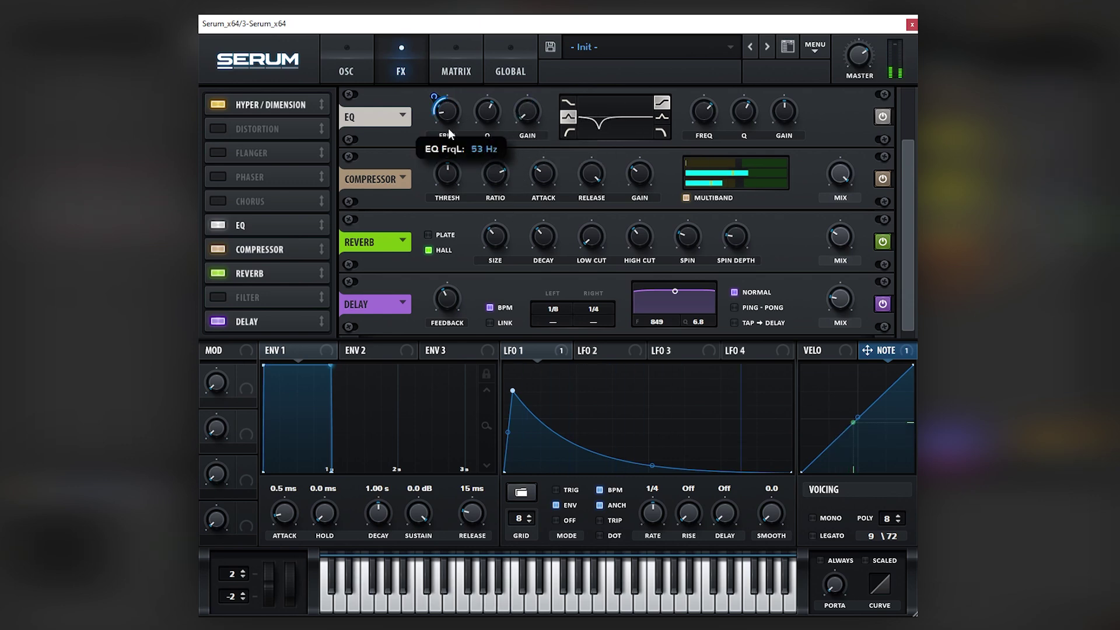
drag(517, 113, 541, 67)
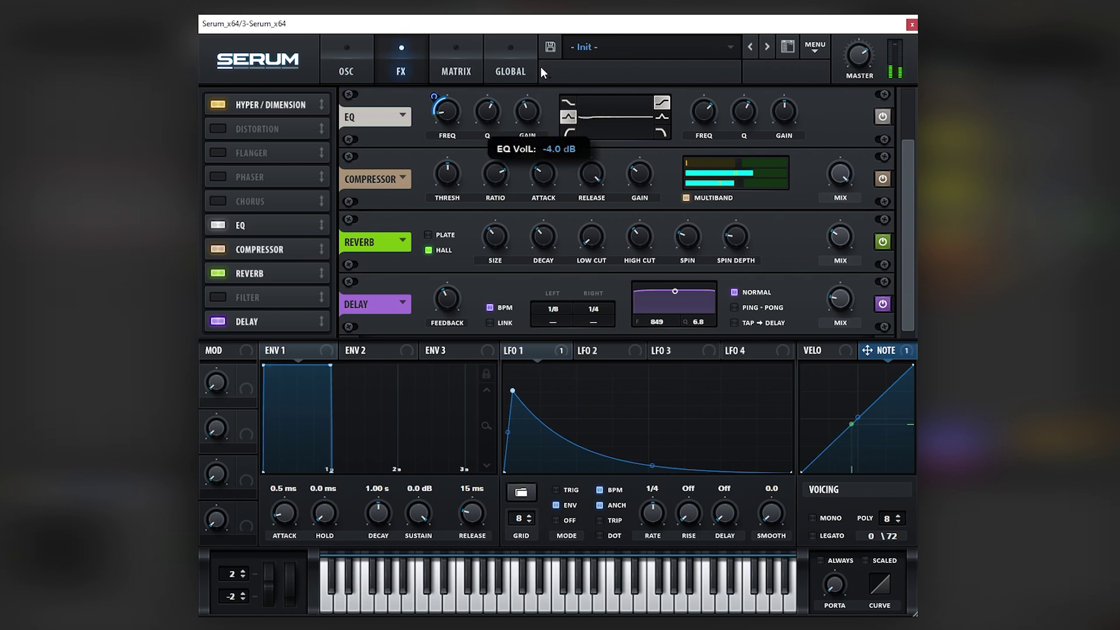
drag(525, 112, 540, 73)
drag(447, 114, 453, 112)
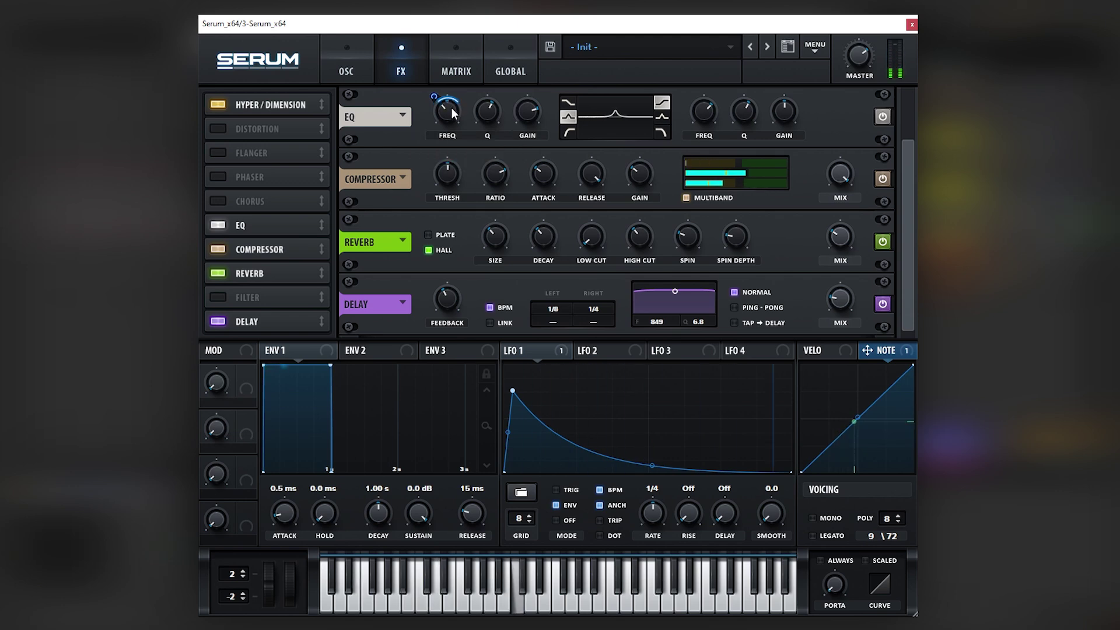
drag(529, 112, 373, 87)
click(371, 81)
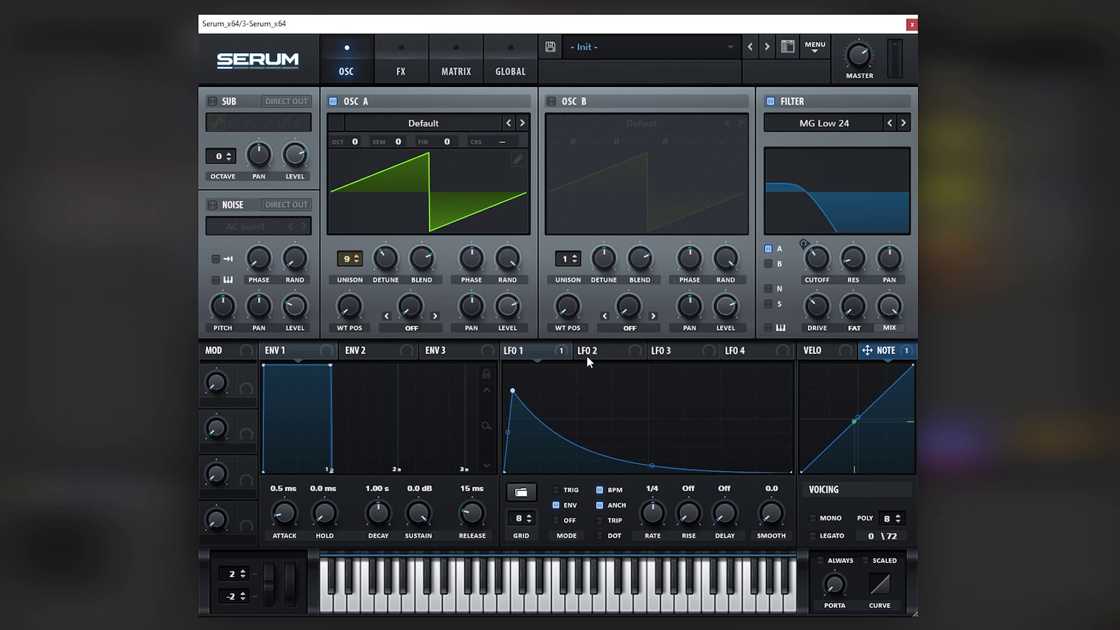
Lengthen LFO 1's decay, deepen its cutoff modulation, and cut the EQ low band -24 dB near 457 Hz.
drag(825, 241, 821, 227)
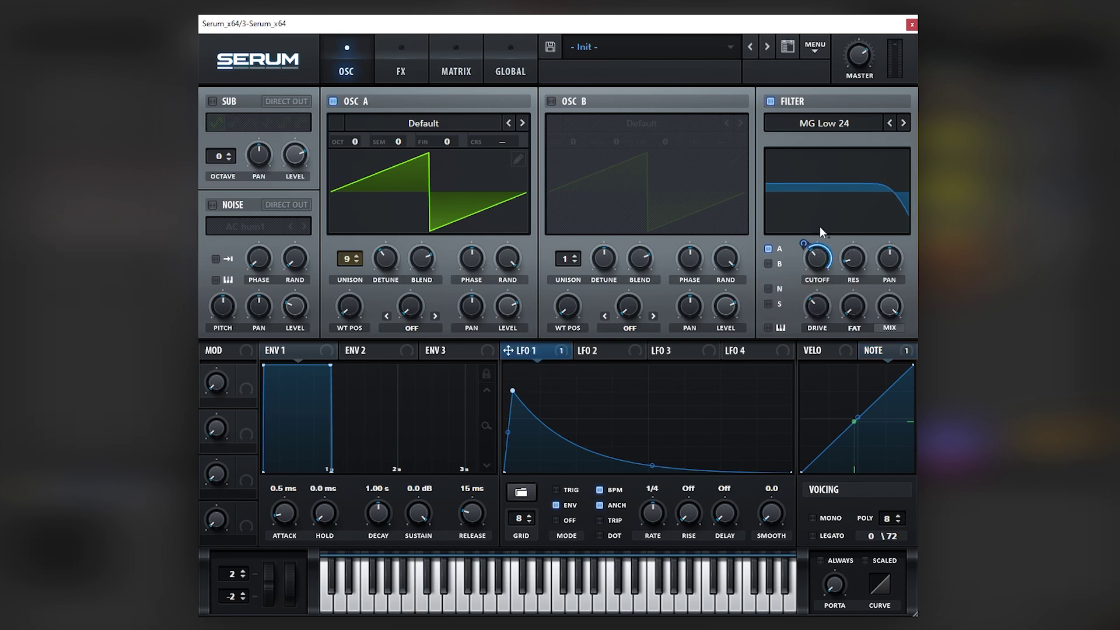
mouse_move(652, 465)
mouse_down()
mouse_move(661, 435)
mouse_move(662, 468)
mouse_up()
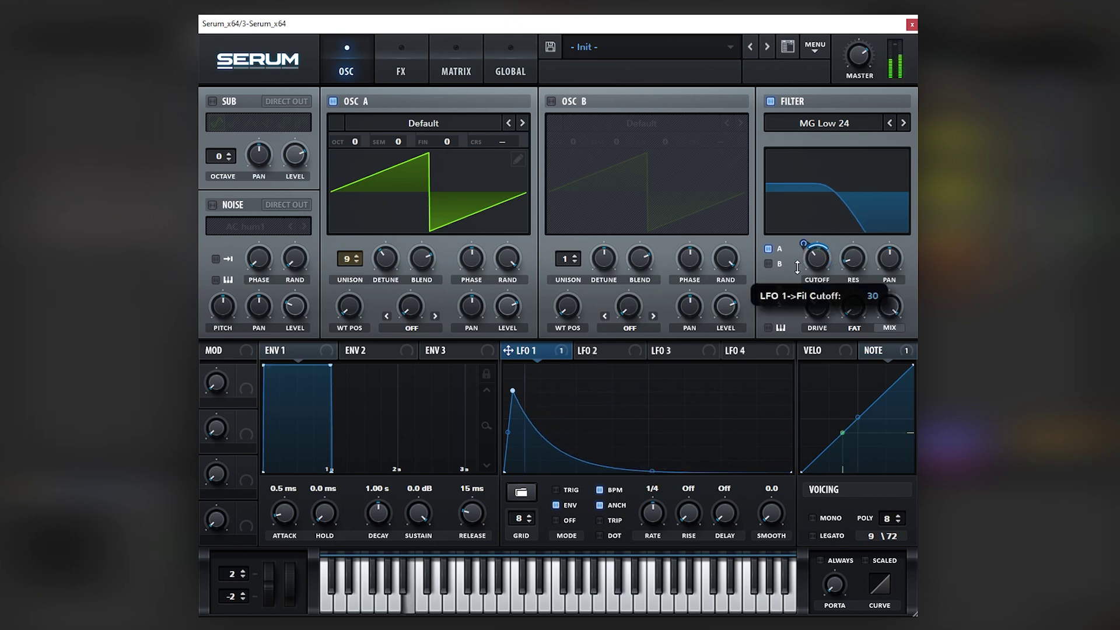
click(401, 70)
drag(458, 121, 454, 99)
drag(527, 112, 528, 140)
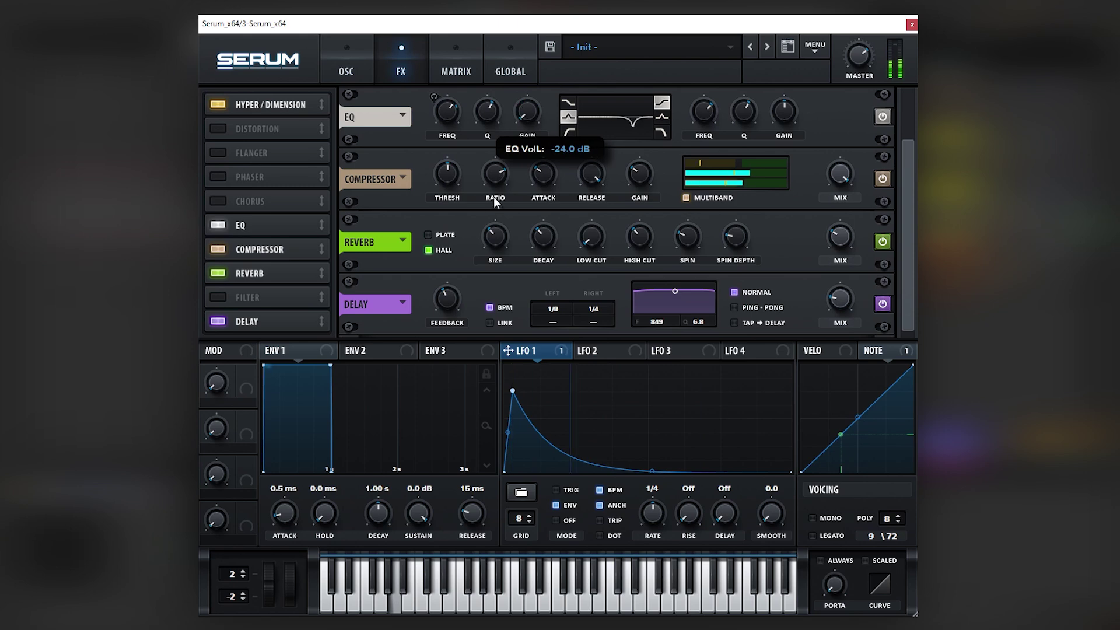
drag(447, 111, 438, 176)
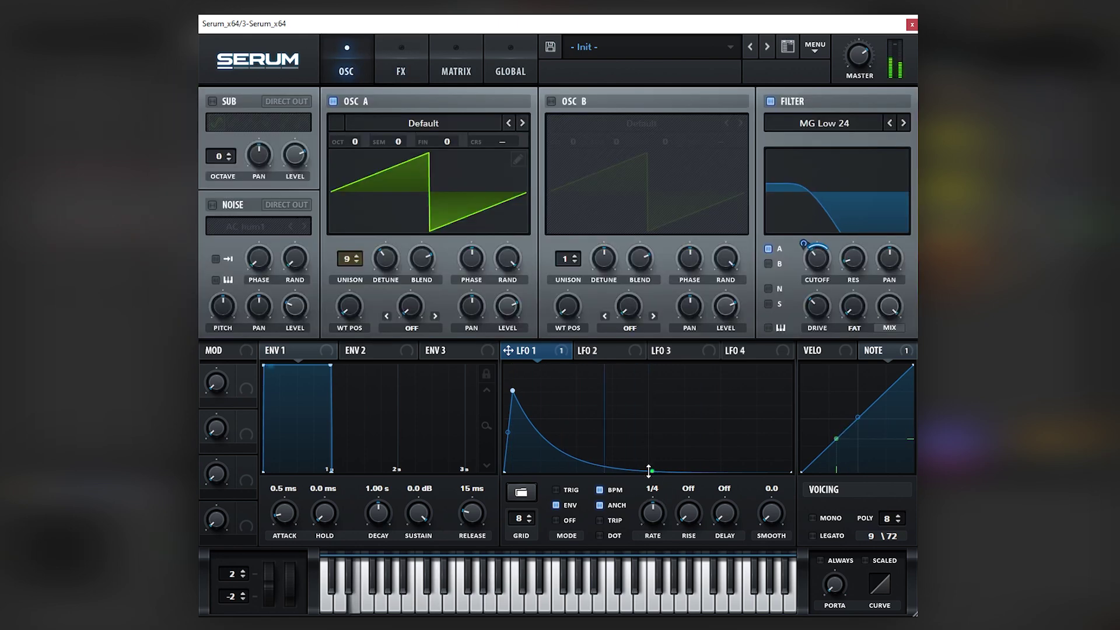
drag(649, 469, 652, 452)
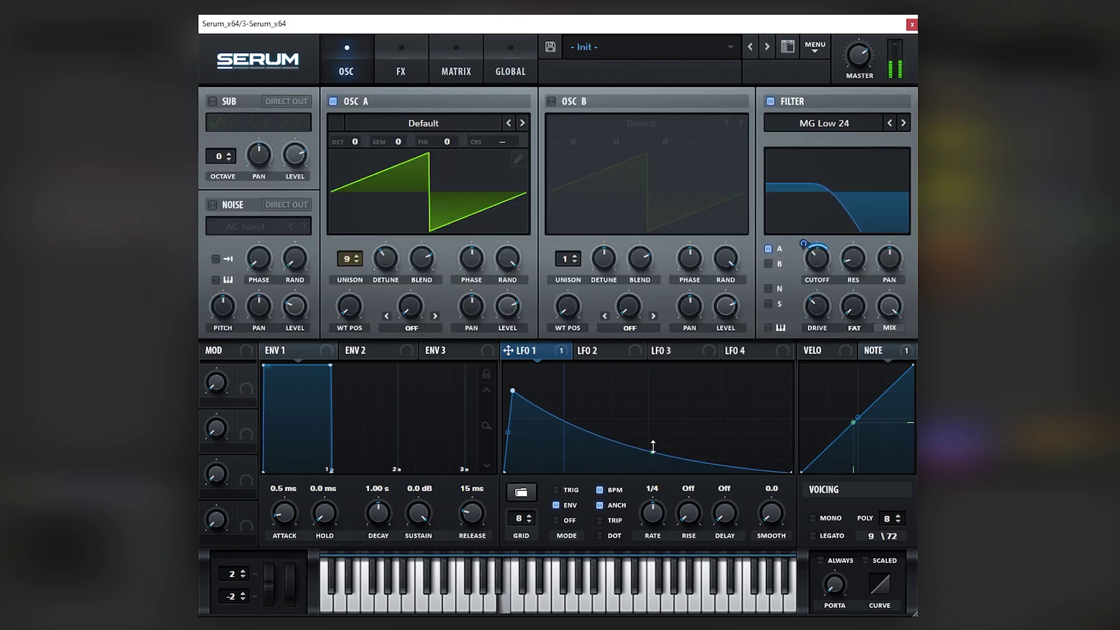
mouse_move(812, 245)
mouse_down()
mouse_move(818, 236)
mouse_move(815, 244)
mouse_up()
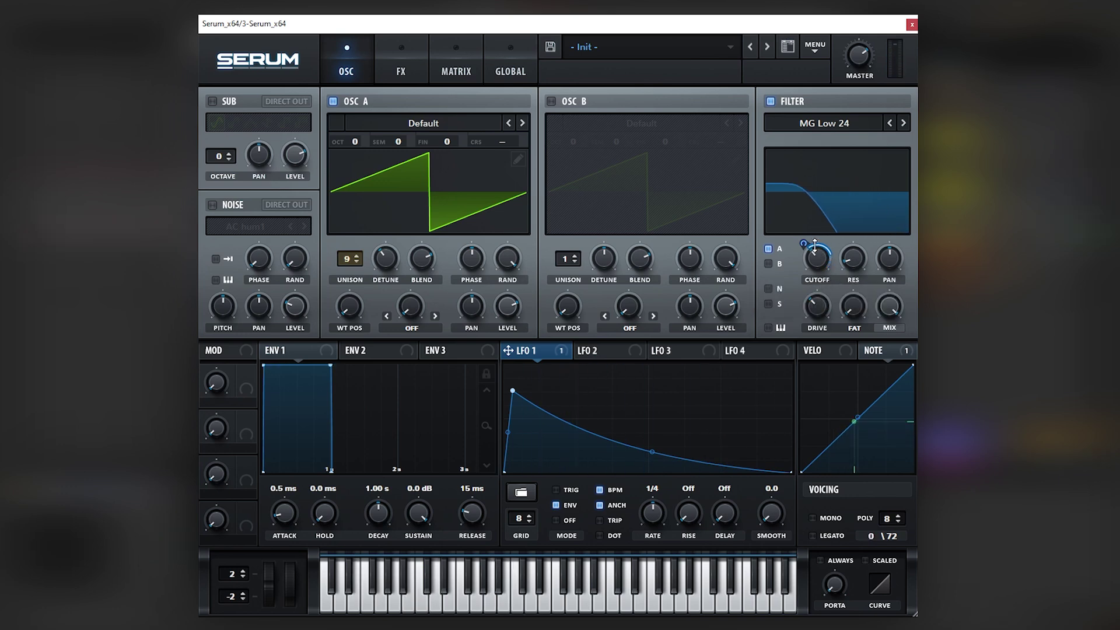